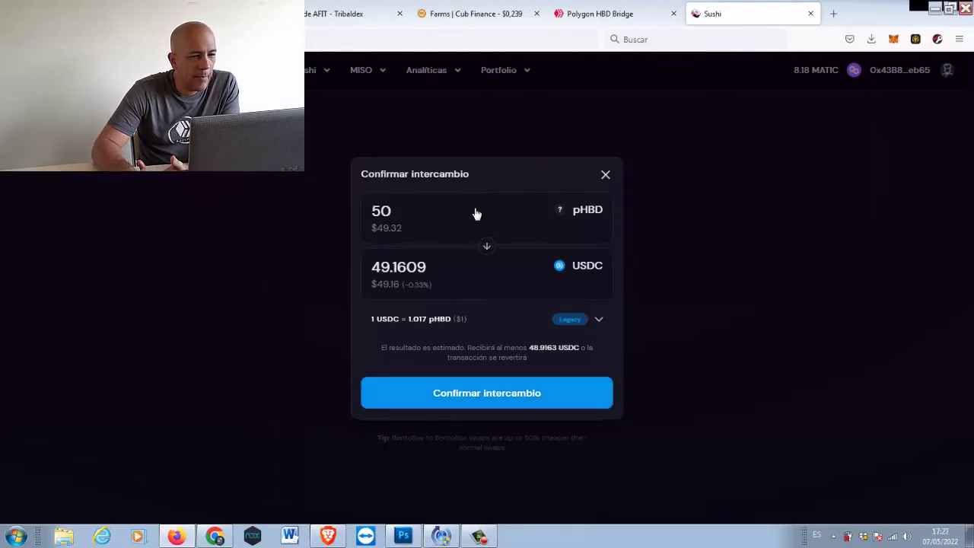
- Choose pHBD as the first token and USDC as the second token of the liquidity pair
left_click(386, 158)
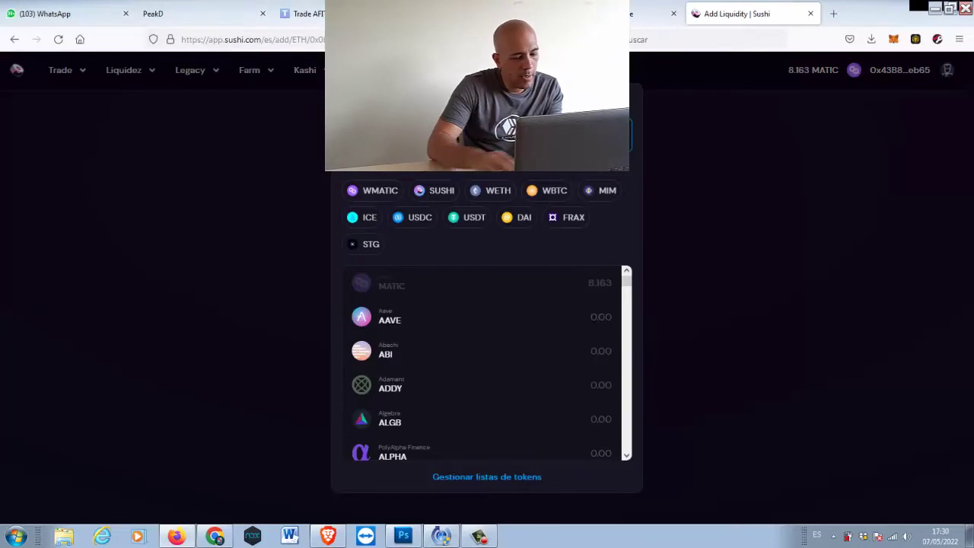
type("phbd")
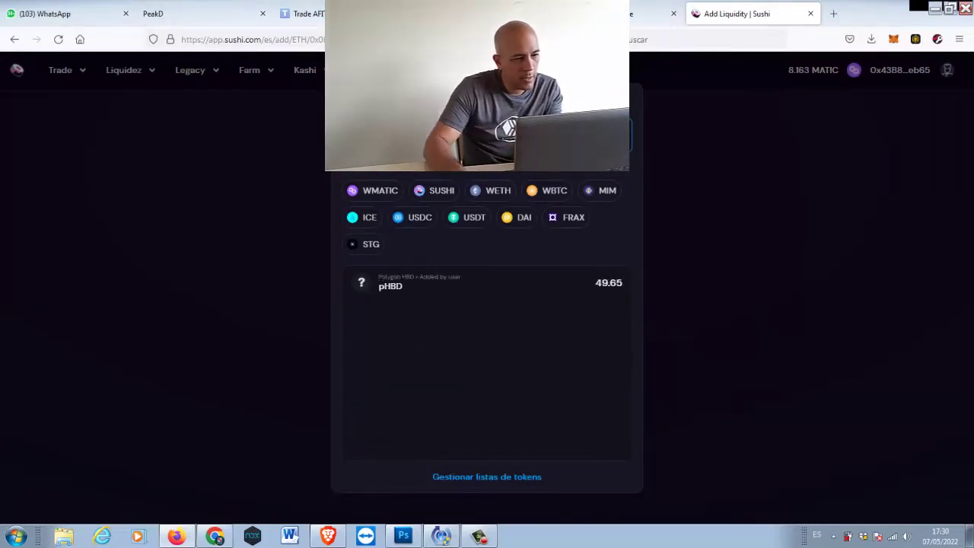
left_click(412, 285)
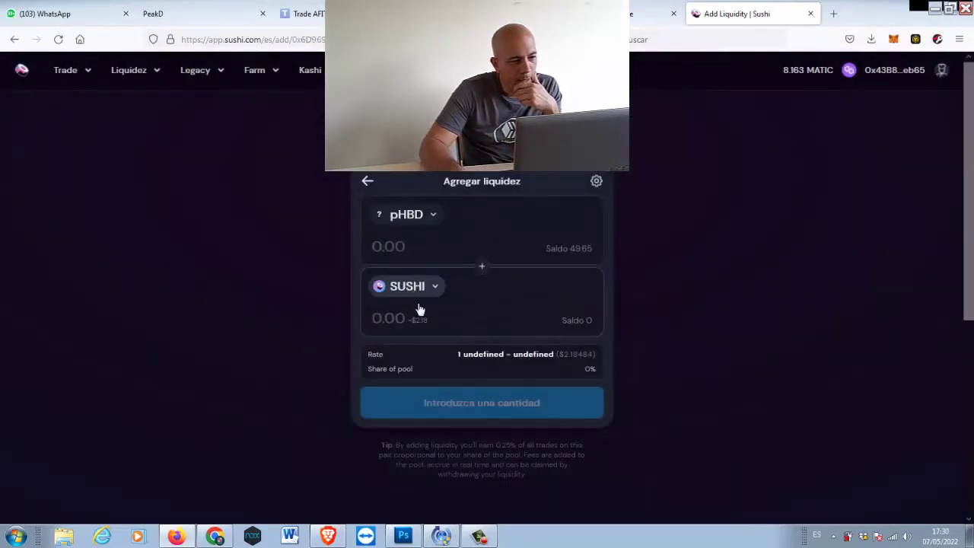
left_click(433, 287)
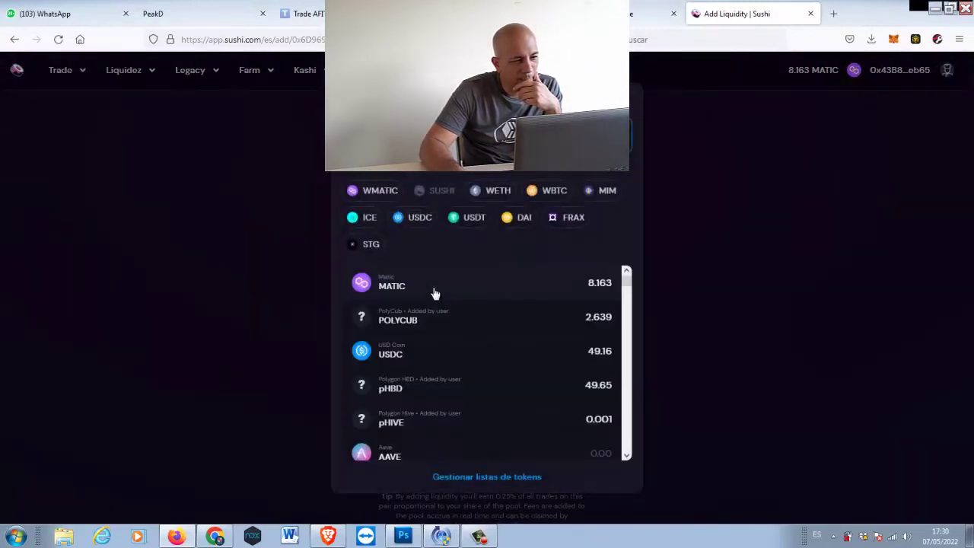
left_click(408, 218)
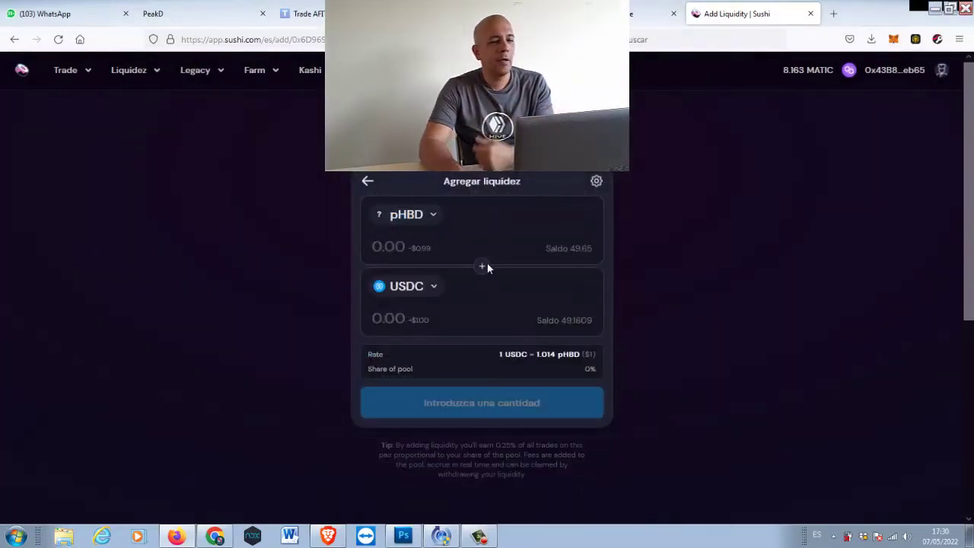
- Set the deposit to the full pHBD balance of 49.65, paired with 48.9501 USDC
left_click(567, 250)
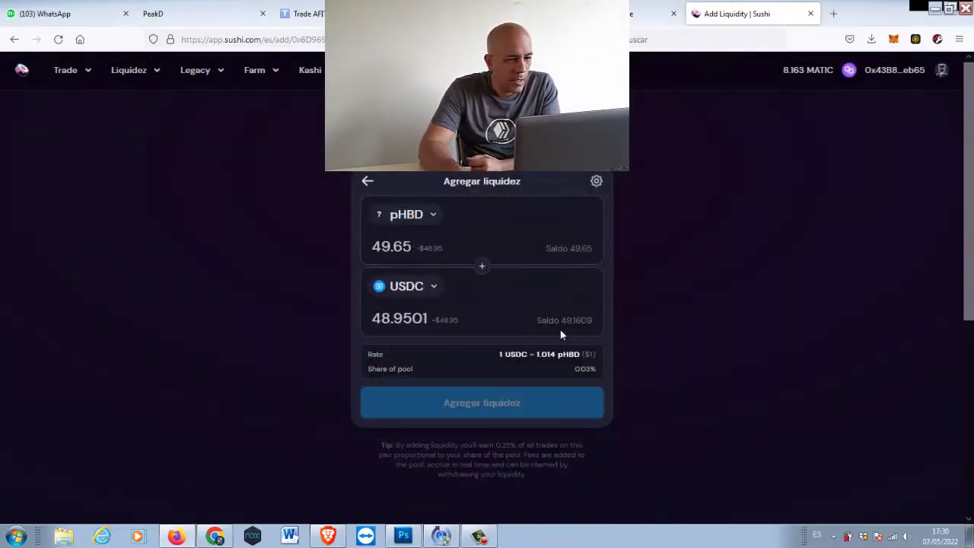
left_click(563, 323)
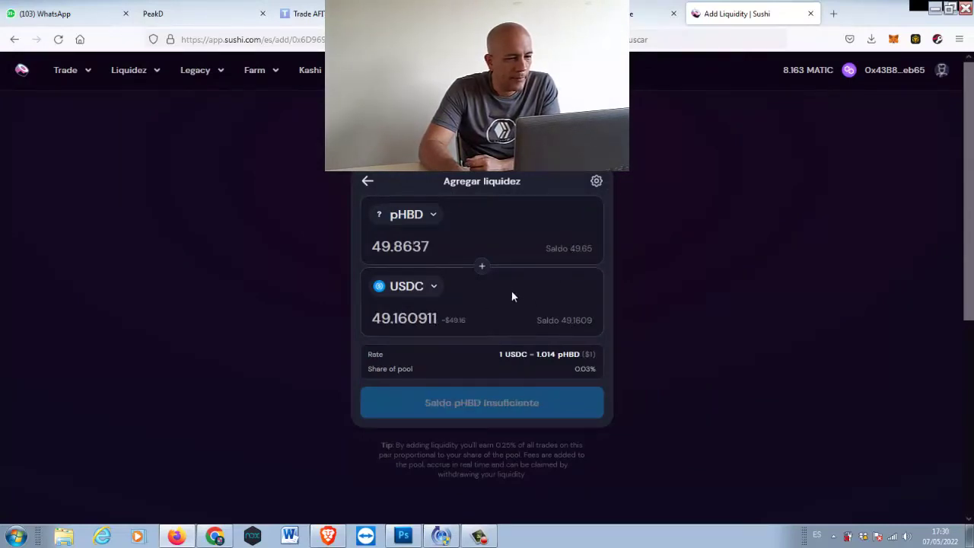
left_click(555, 254)
- Approve USDC for the pool and confirm the access permission in the MetaMask wallet
left_click(482, 404)
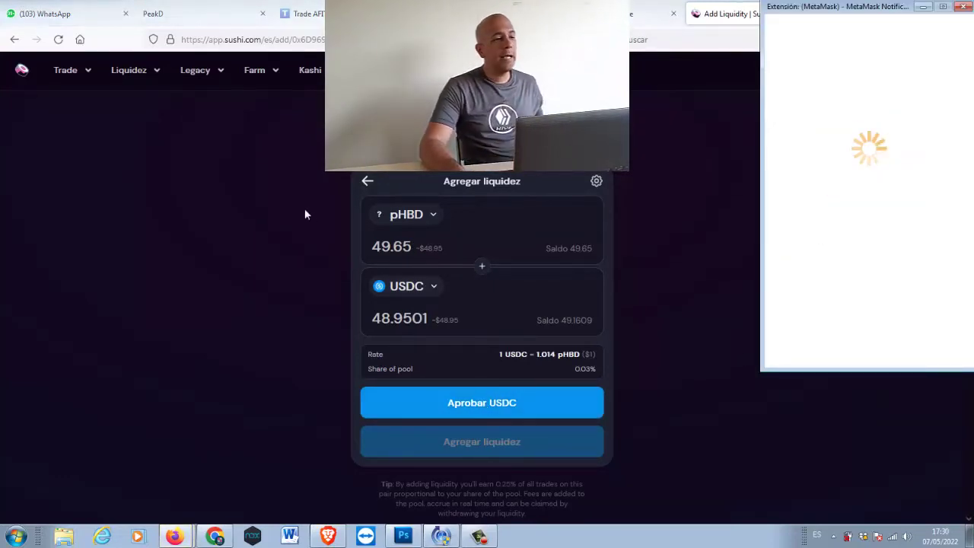
mouse_move(217, 81)
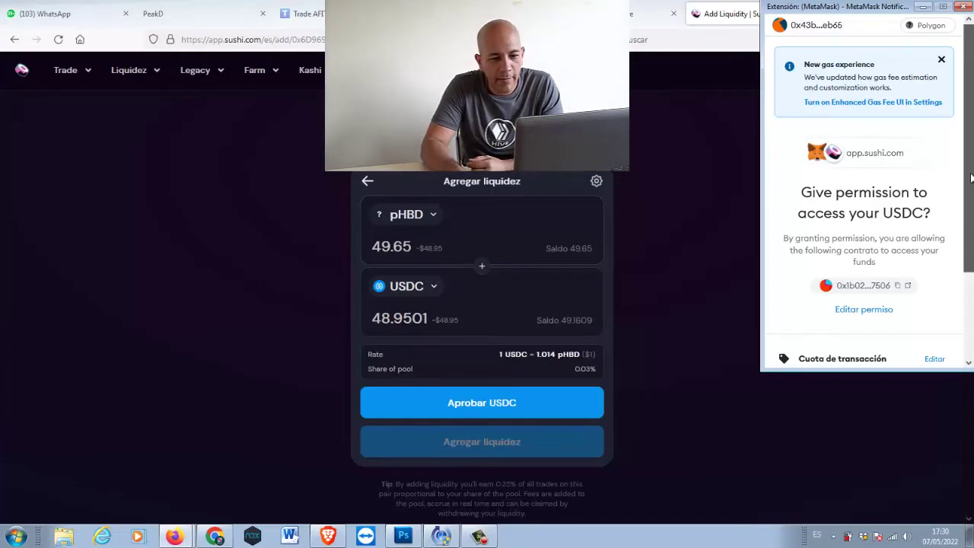
left_click(967, 282)
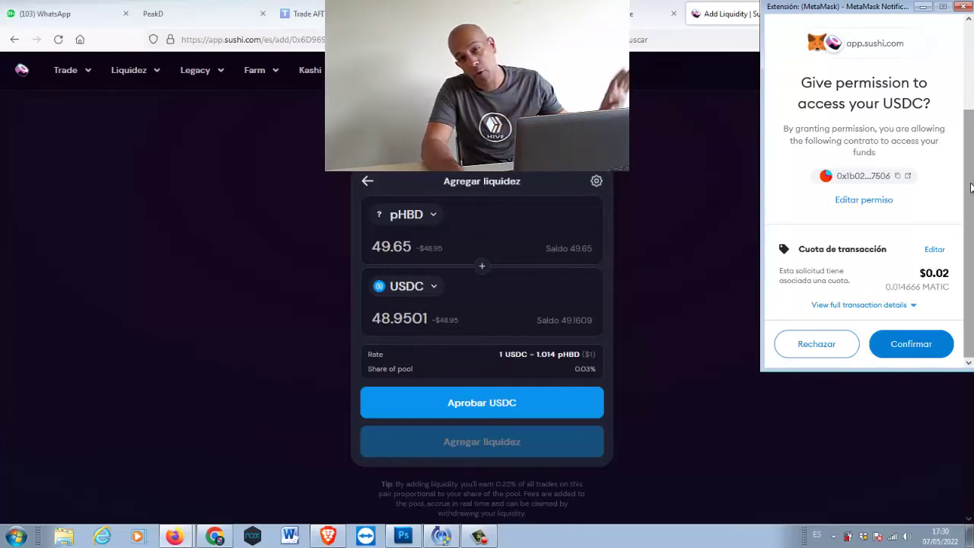
left_click(907, 344)
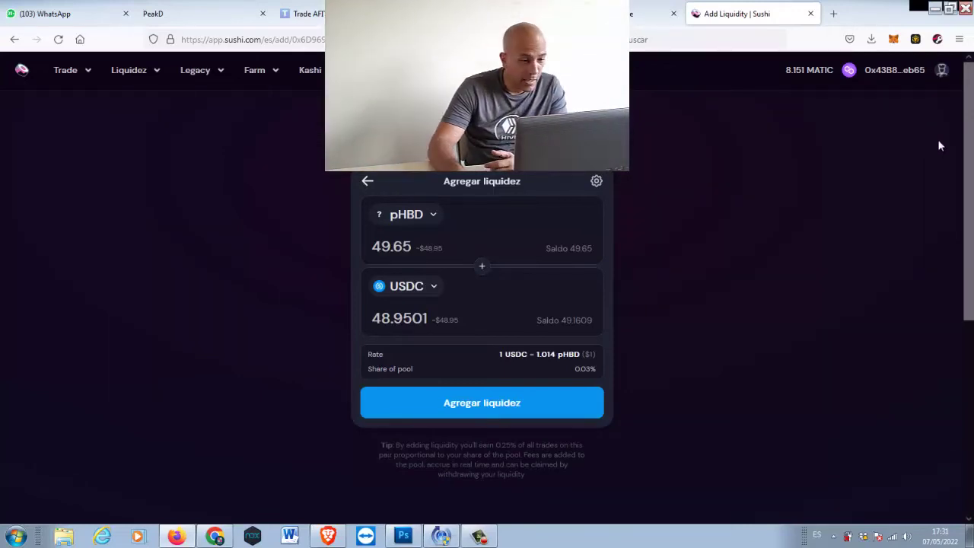
- Supply 49.65 pHBD and 48.9501 USDC to the pool, confirm the transaction in MetaMask and dismiss the submission notice
left_click(491, 404)
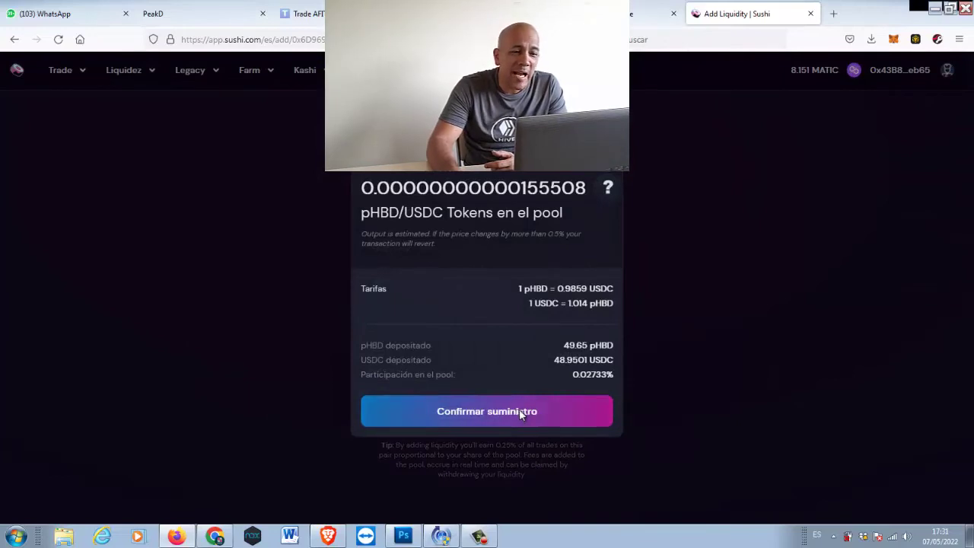
left_click(519, 411)
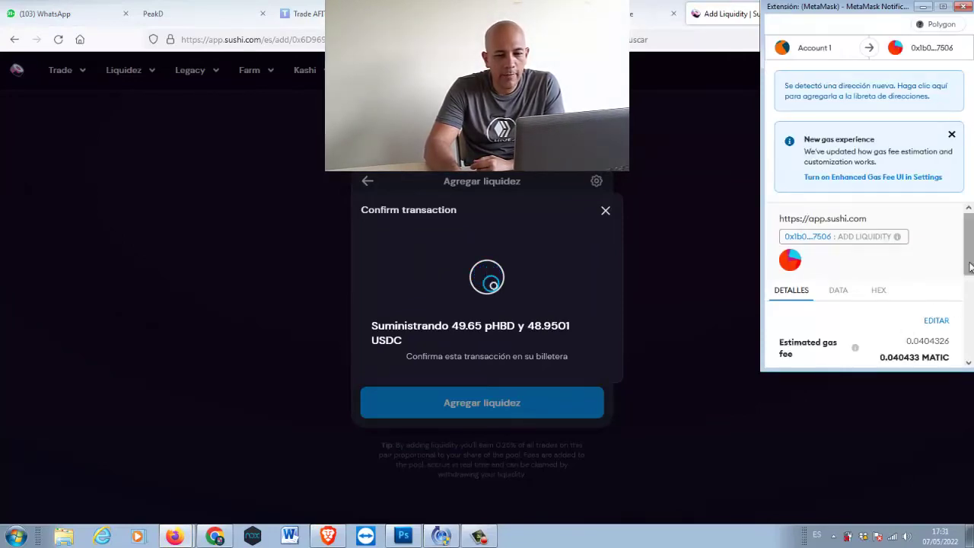
scroll(970, 266, "down", 5)
left_click(916, 344)
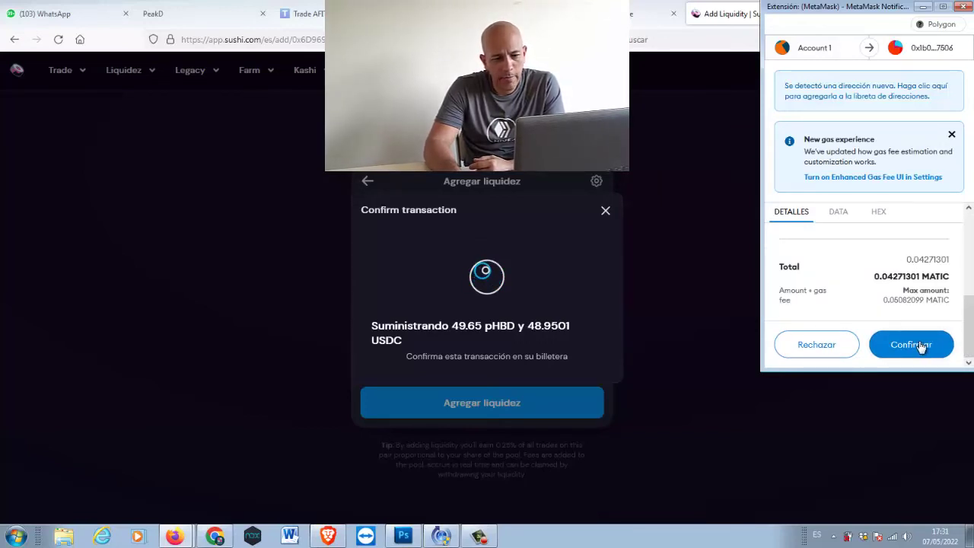
left_click(922, 347)
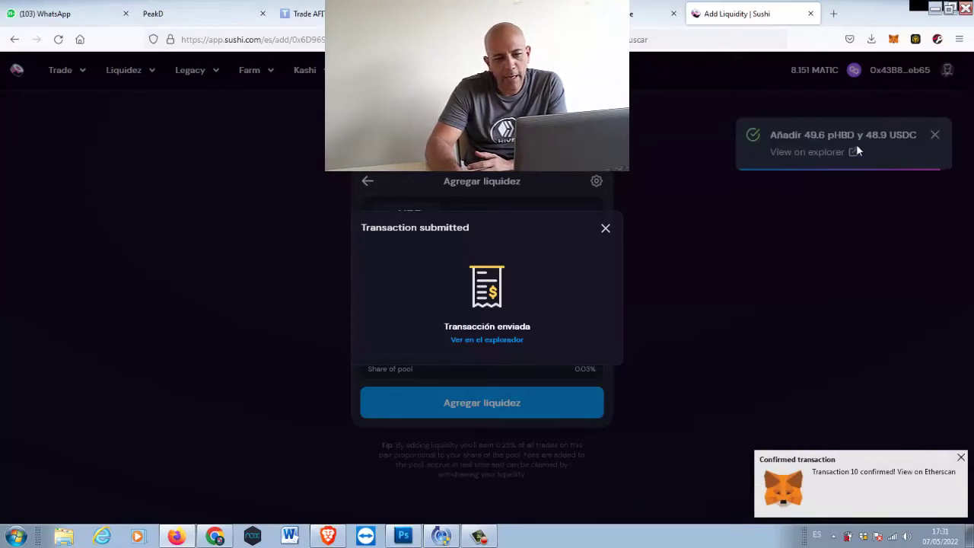
left_click(814, 195)
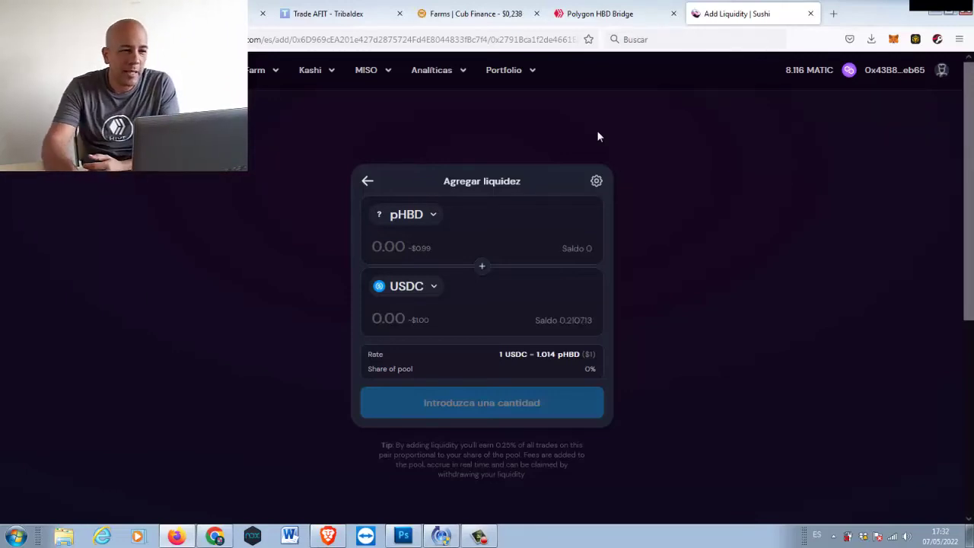
- Switch to the Cub Finance farms page and expand the details of the PHBD-USDC farm
left_click(471, 17)
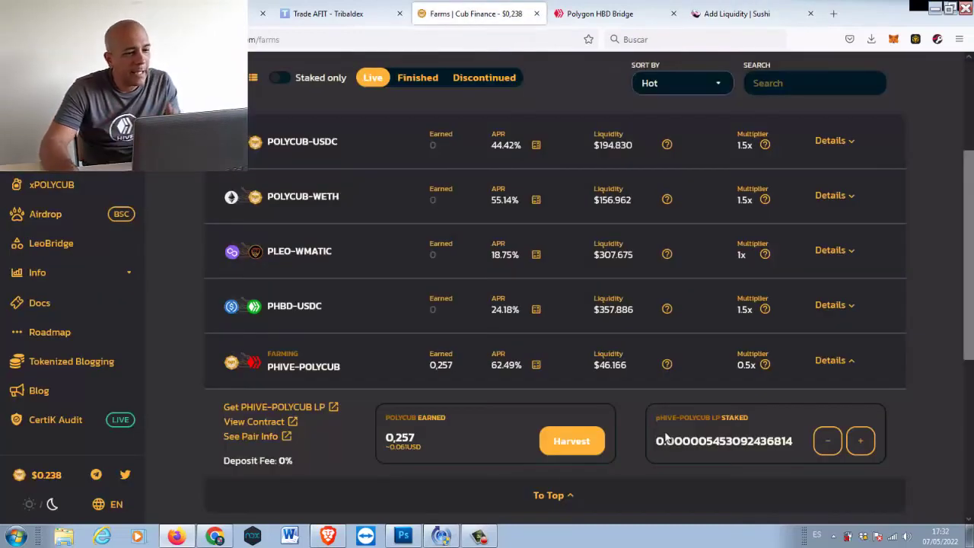
left_click(849, 308)
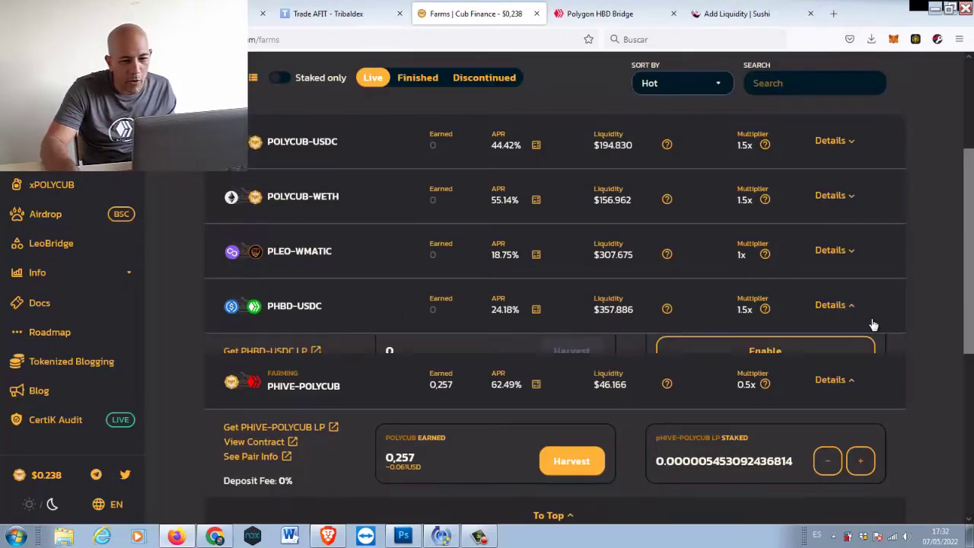
scroll(807, 311, "down", 2)
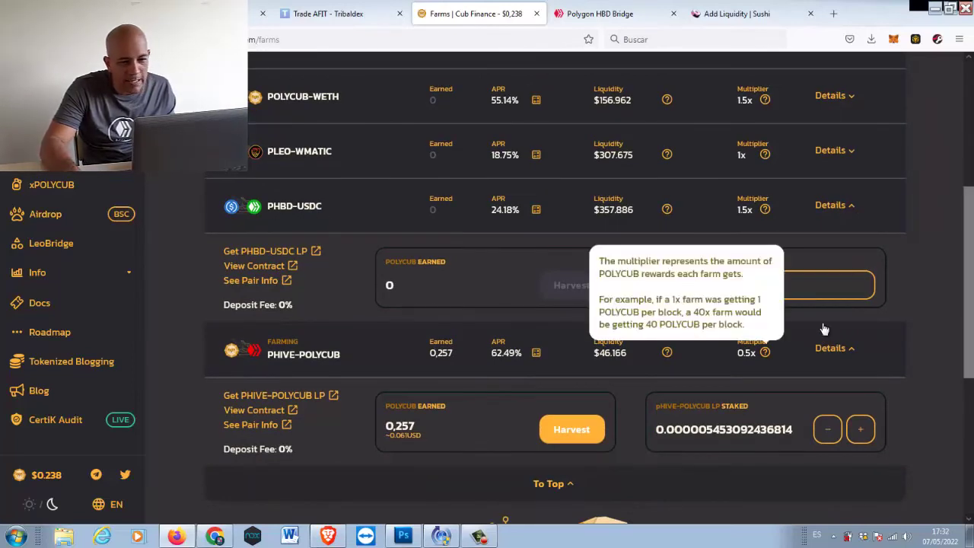
- Request enabling of the PHBD-USDC farm and confirm the SLP access permission in MetaMask
left_click(818, 292)
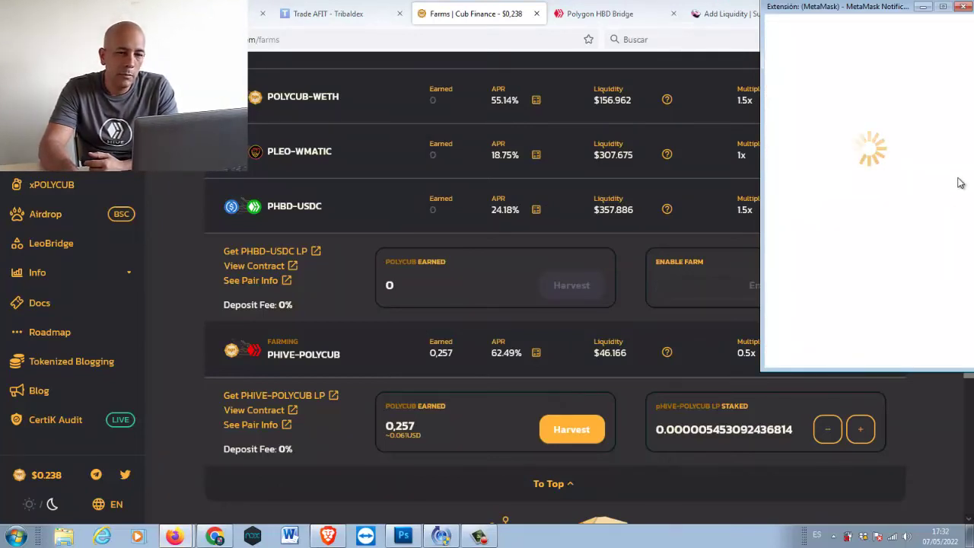
scroll(957, 285, "down", 3)
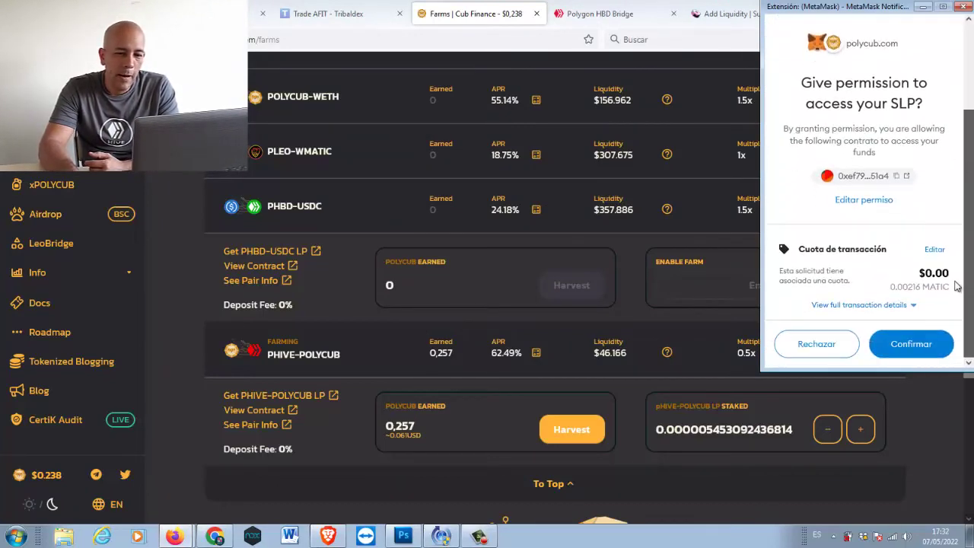
left_click(901, 346)
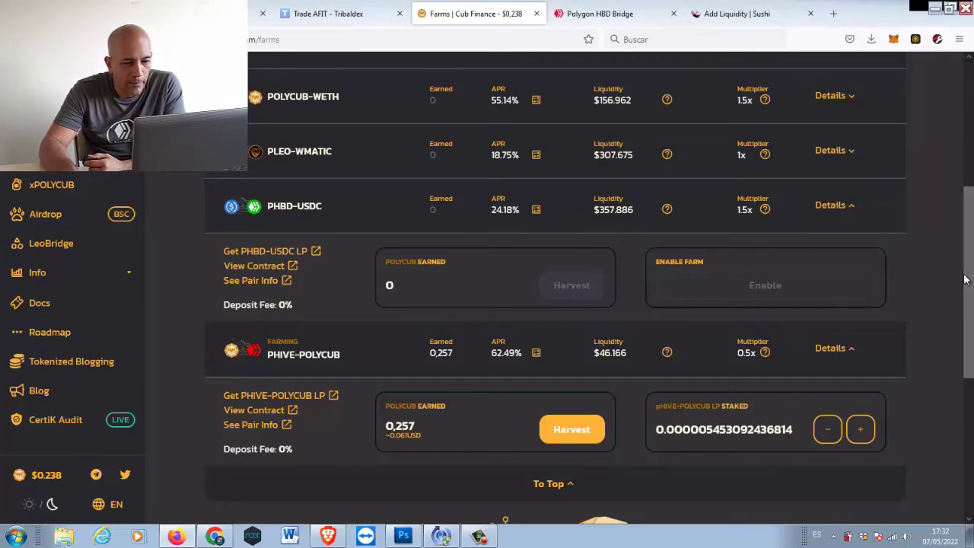
- Examine the staked LP amount of the PHIVE-POLYCUB farm and the enable status of the PHBD-USDC farm
scroll(936, 335, "down", 1)
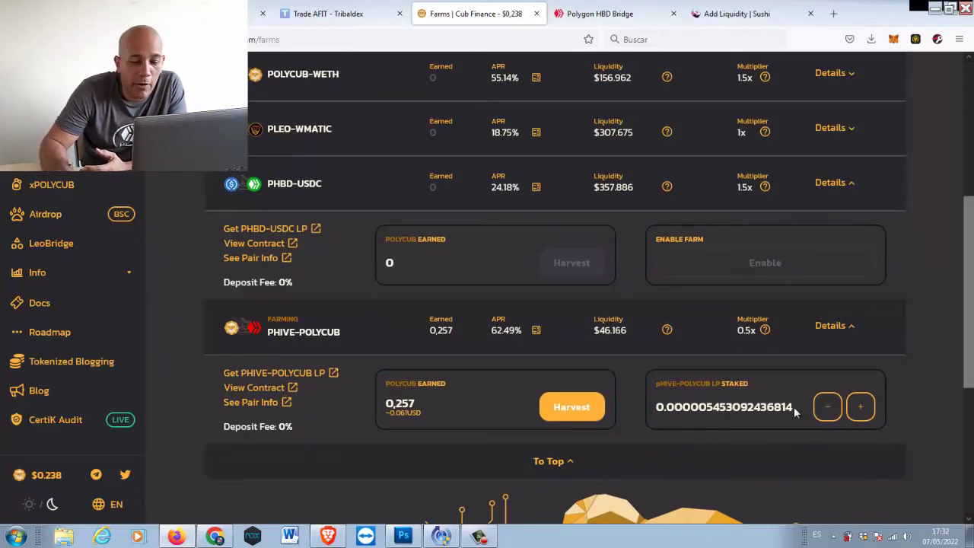
left_click_drag(767, 406, 697, 406)
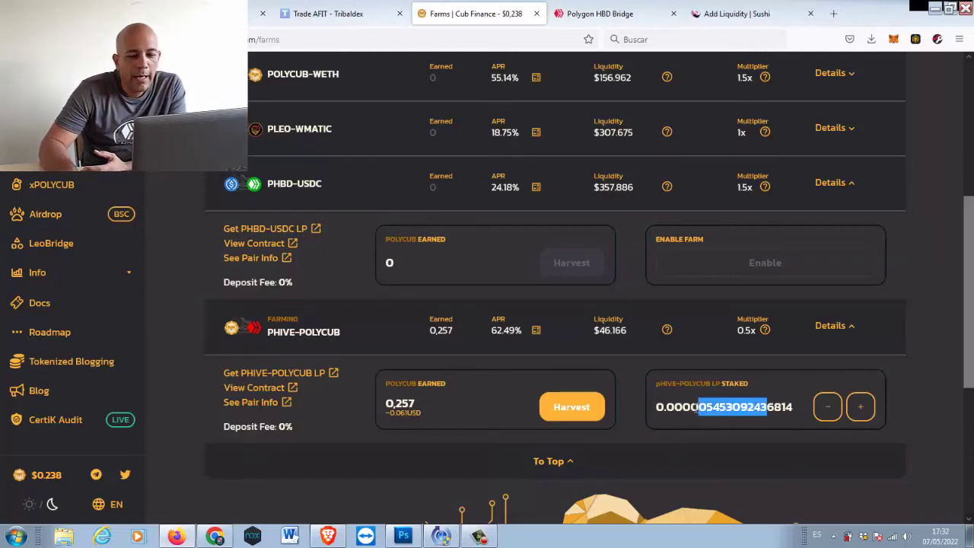
left_click_drag(782, 406, 645, 408)
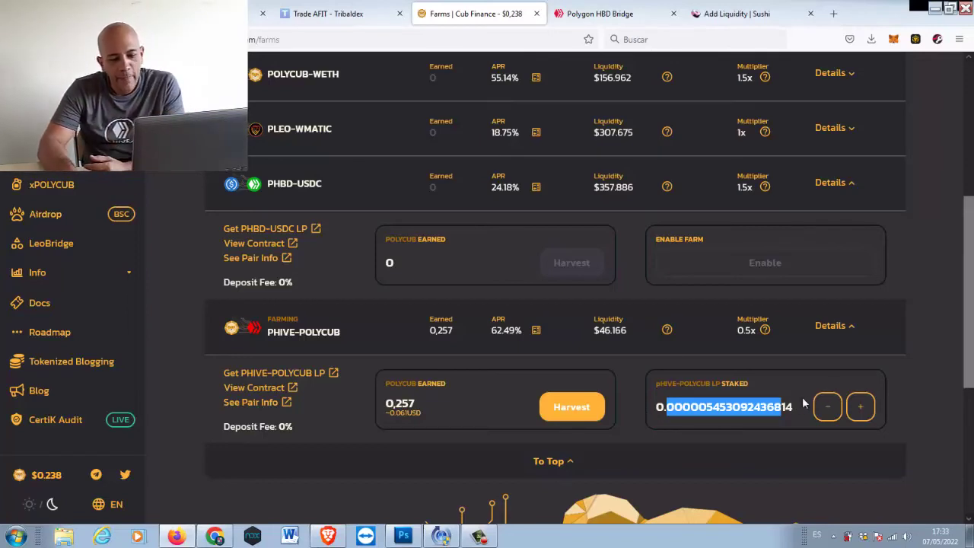
left_click_drag(794, 409, 732, 408)
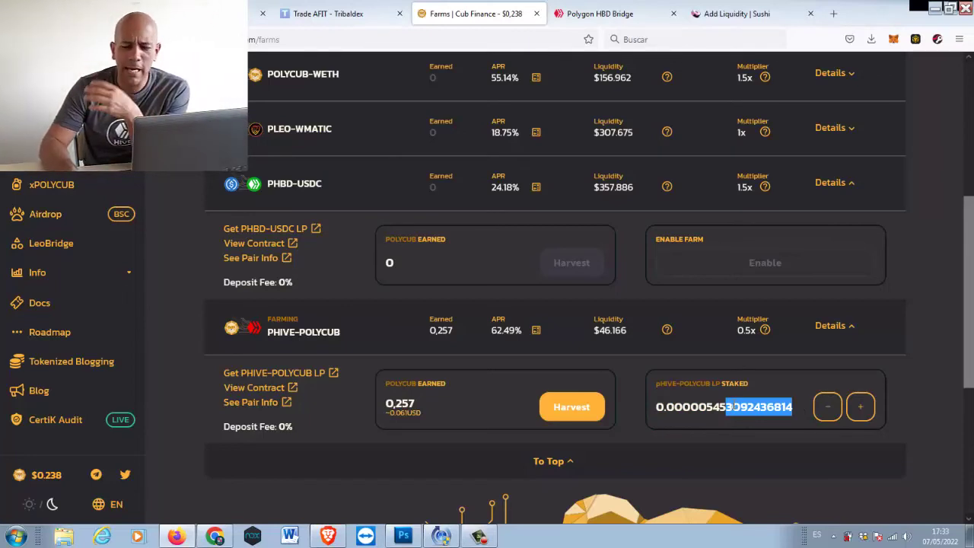
left_click_drag(682, 407, 731, 401)
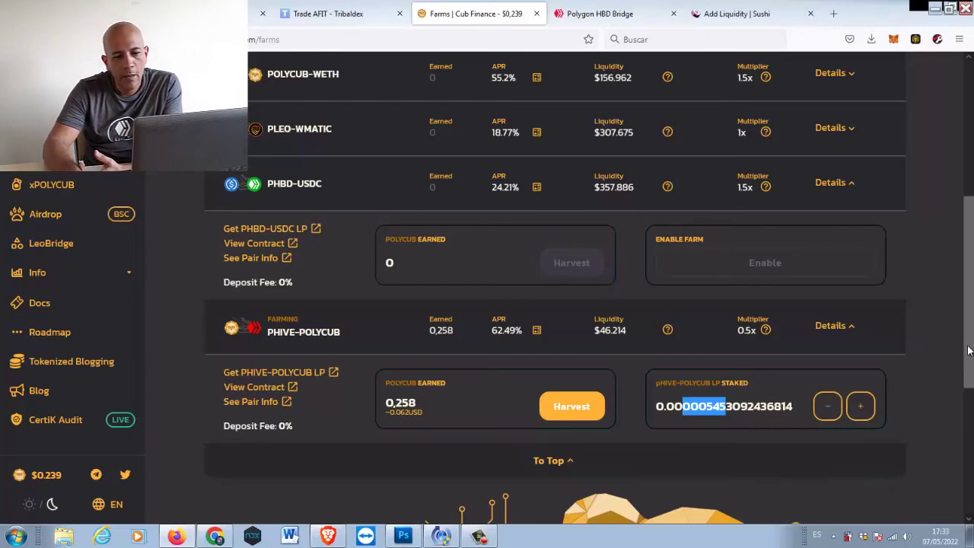
scroll(970, 352, "up", 1)
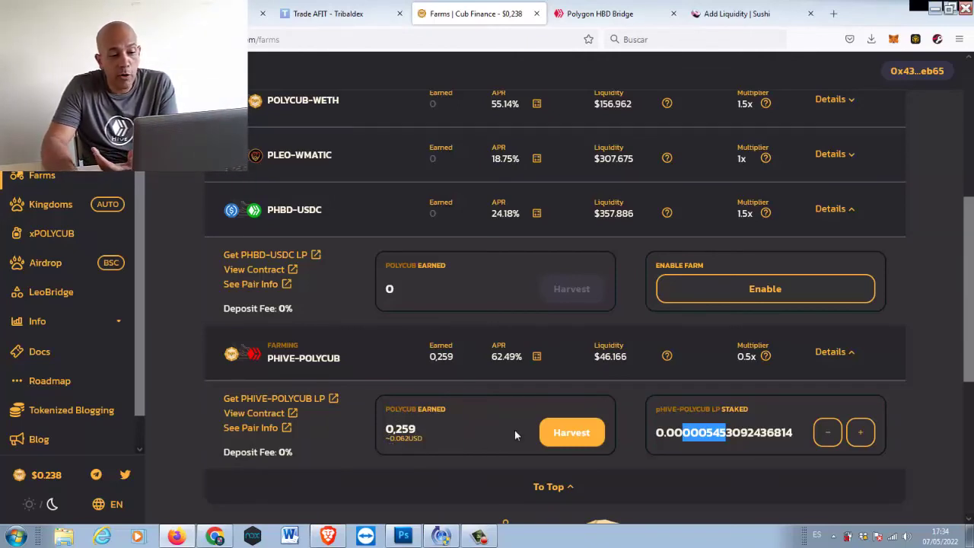
scroll(958, 352, "down", 1)
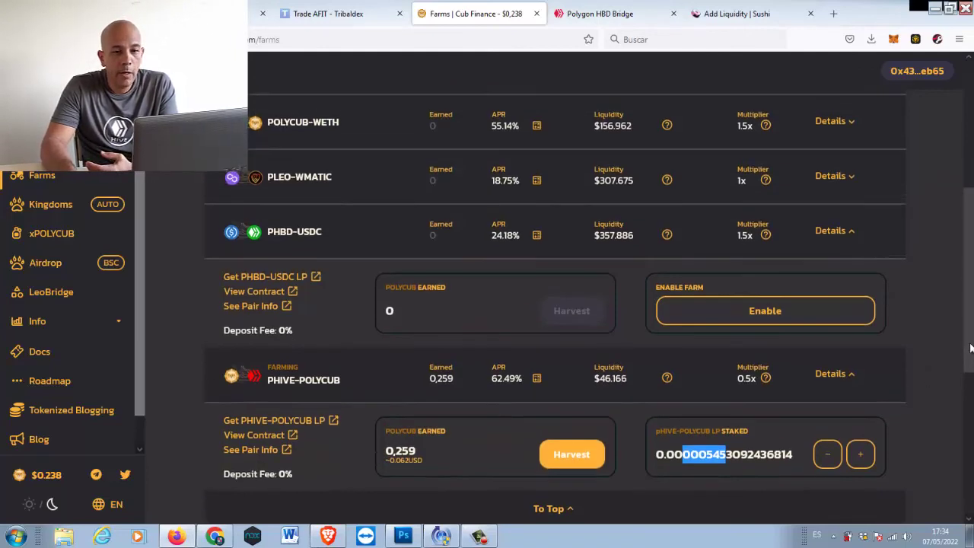
- Review the token balances in the MetaMask wallet and close it
left_click(893, 41)
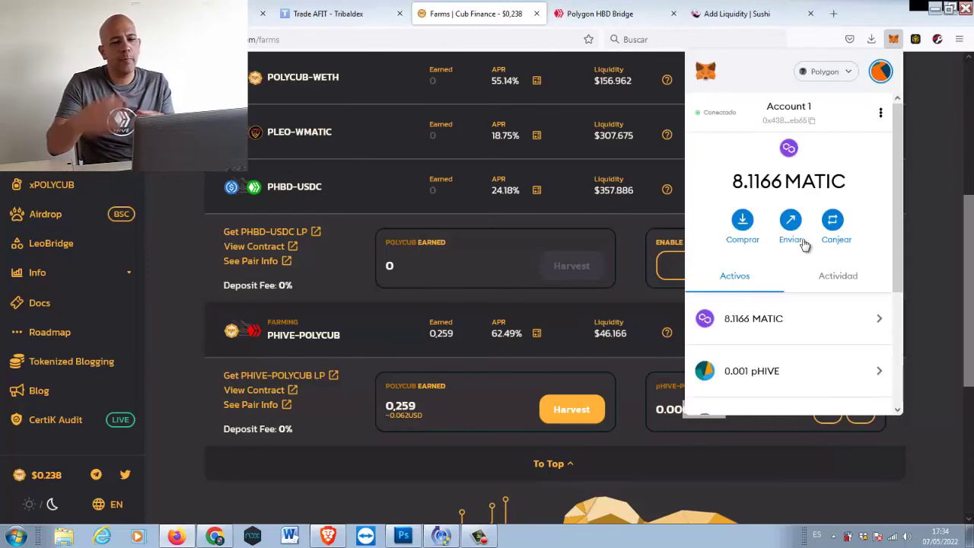
scroll(852, 251, "down", 3)
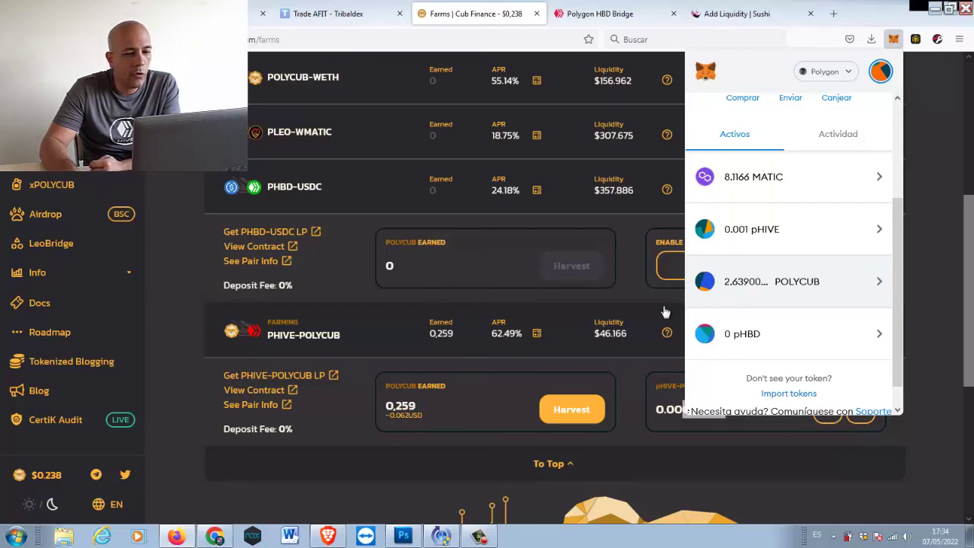
left_click(632, 291)
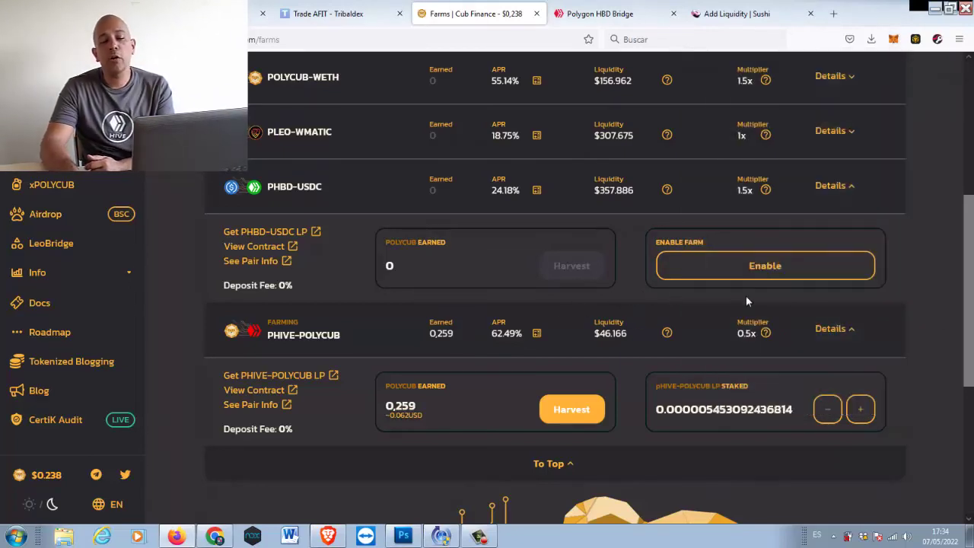